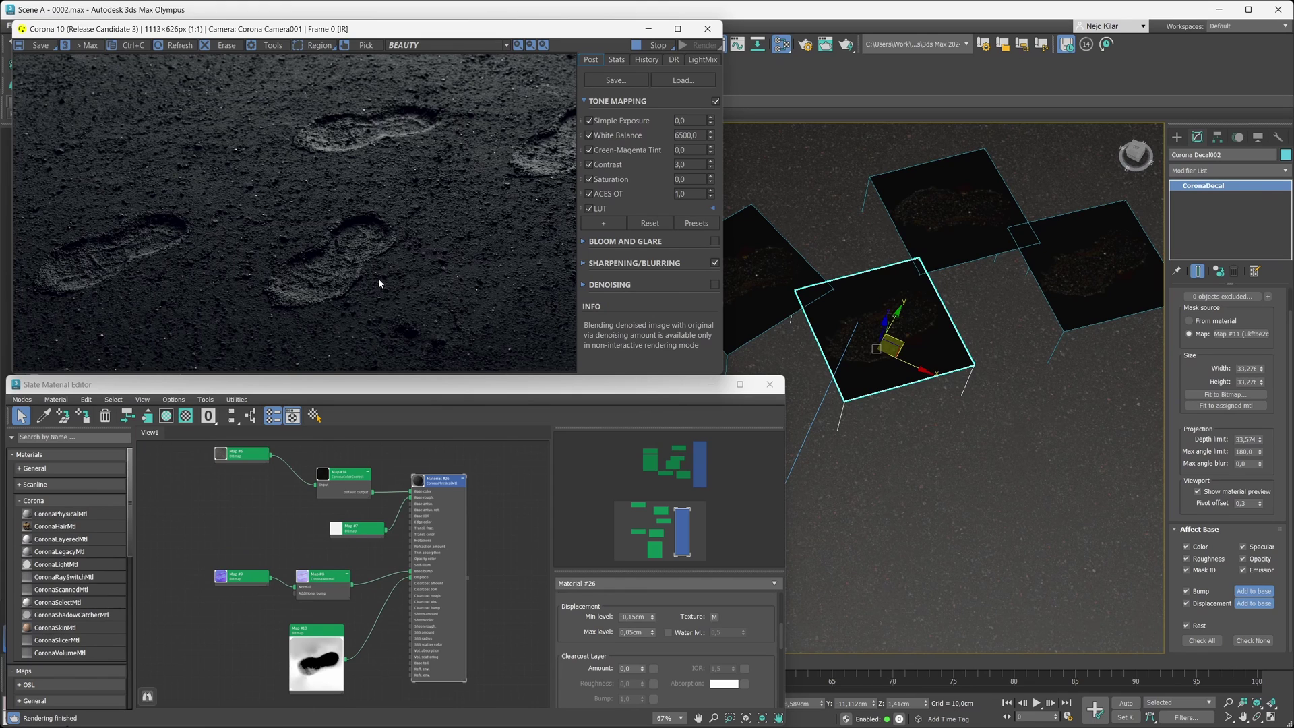
Turn off the decal's color, roughness, mask ID, specular, opacity and emission effects on the base
{"action": "left_click", "coordinate": [1185, 546]}
{"action": "left_click", "coordinate": [1186, 559]}
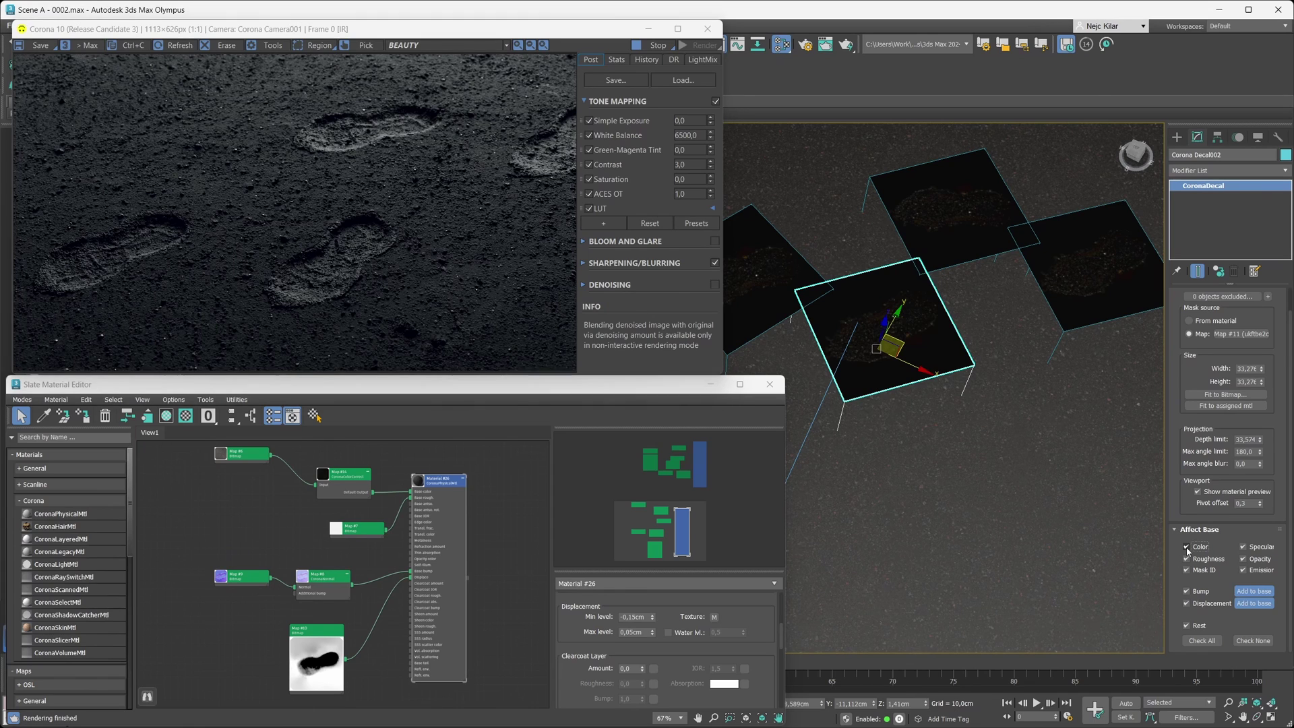
{"action": "left_click", "coordinate": [1186, 570]}
{"action": "left_click", "coordinate": [1243, 570]}
{"action": "left_click", "coordinate": [1243, 559]}
{"action": "left_click", "coordinate": [1243, 547]}
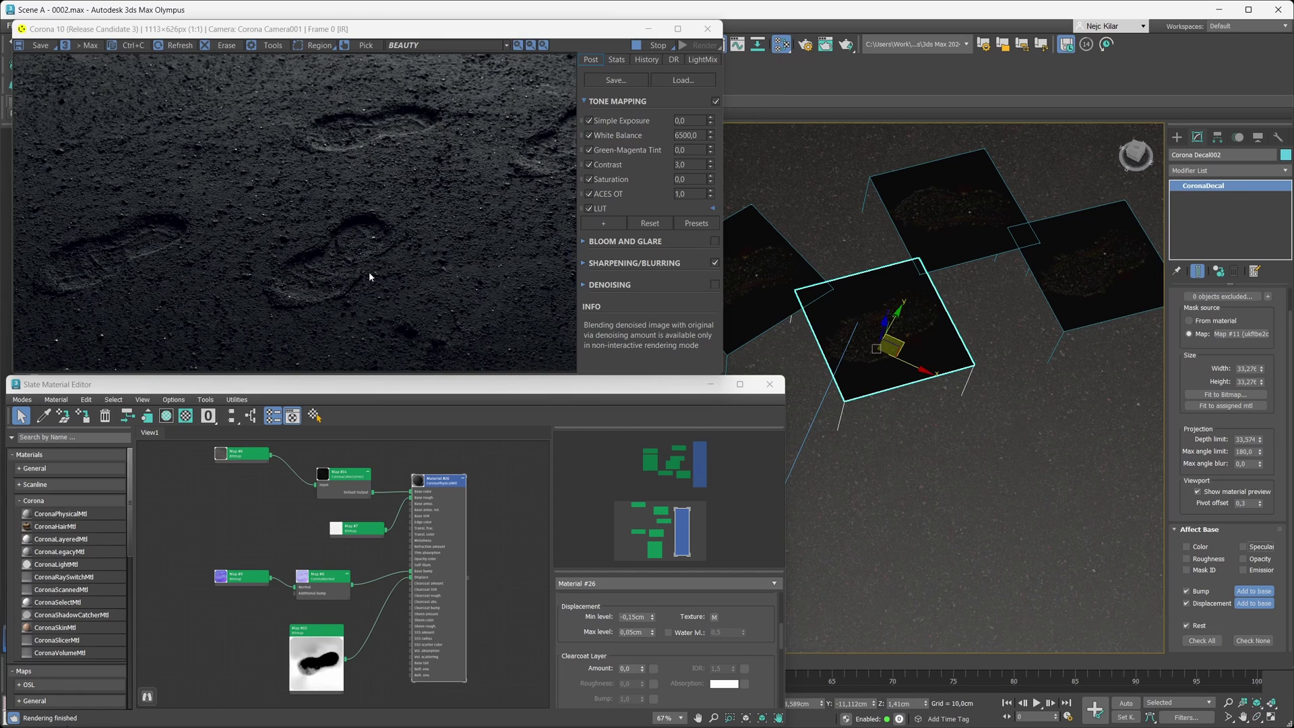
Inspect a footprint in the enlarged render, then re-enable the decal's Color and Roughness effects
{"action": "scroll", "coordinate": [369, 272], "scroll_direction": "up", "scroll_amount": 1}
{"action": "left_click_drag", "start_coordinate": [369, 272], "coordinate": [309, 200]}
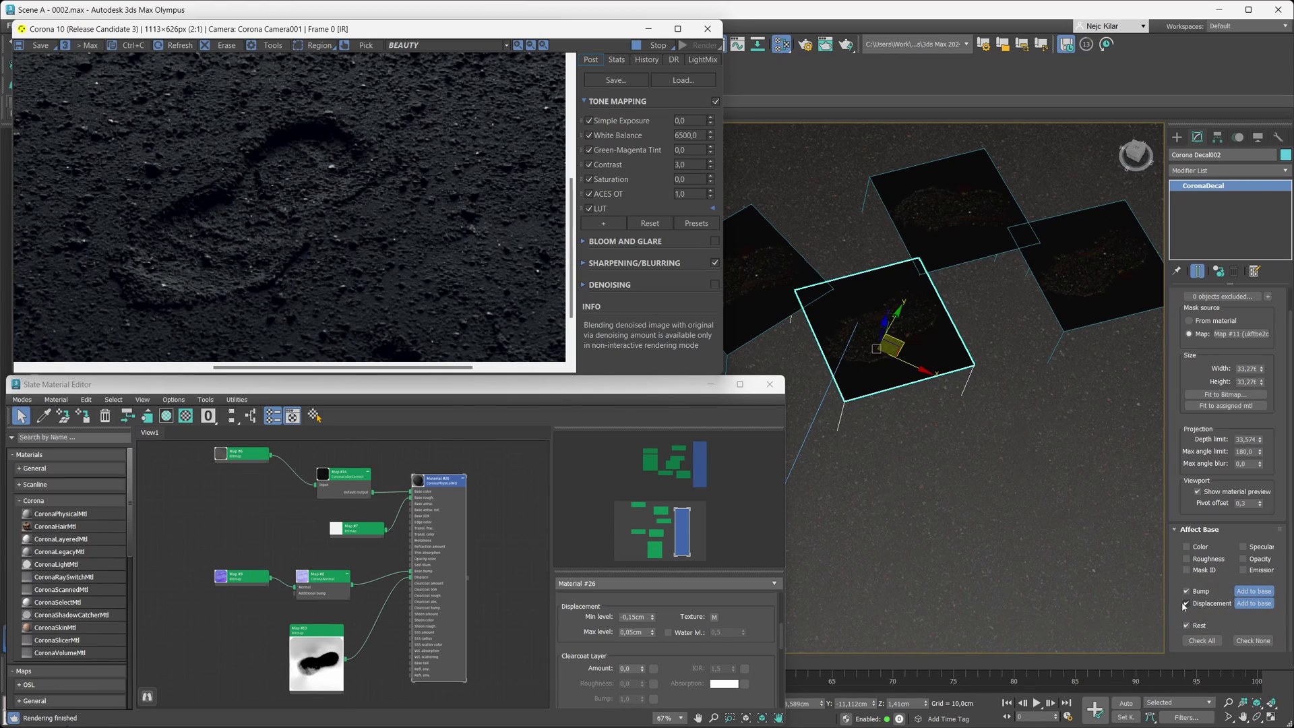
{"action": "left_click", "coordinate": [1184, 547]}
{"action": "left_click", "coordinate": [1184, 558]}
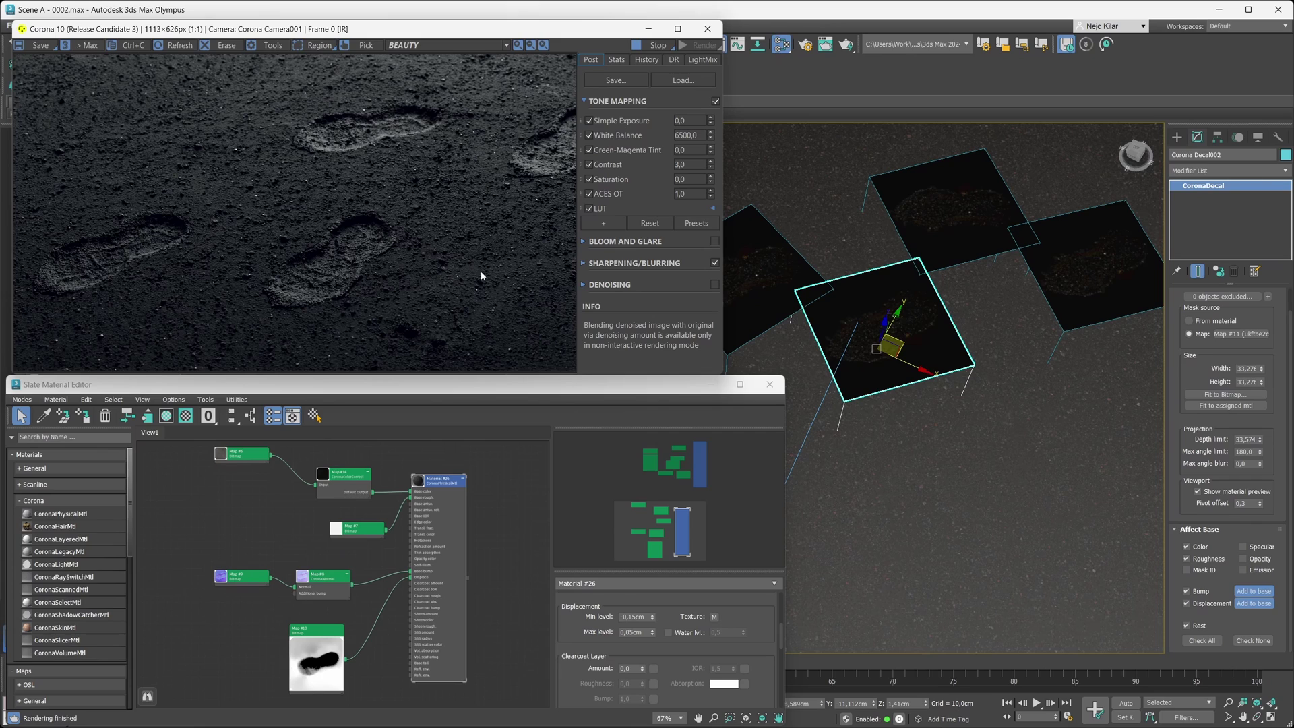
Toggle decal Displacement off and back on, and leave Add to base unchecked
{"action": "left_click", "coordinate": [1185, 603]}
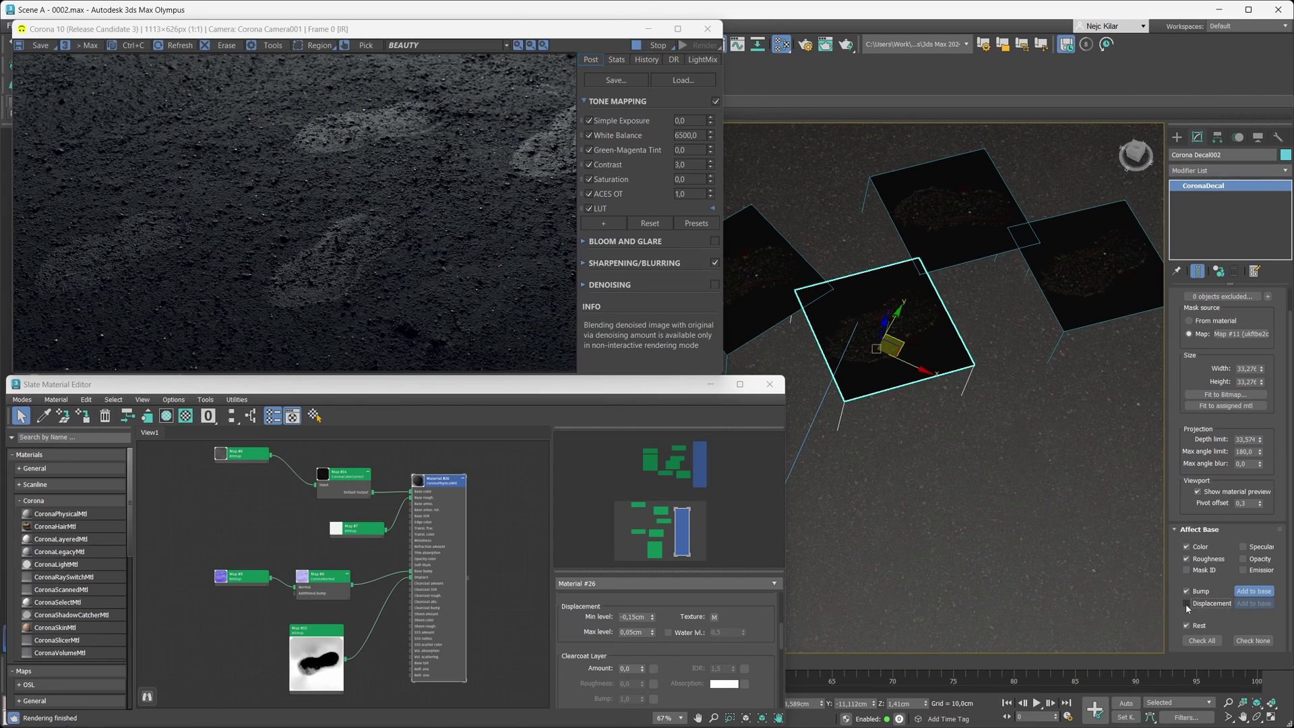
{"action": "left_click", "coordinate": [1186, 603]}
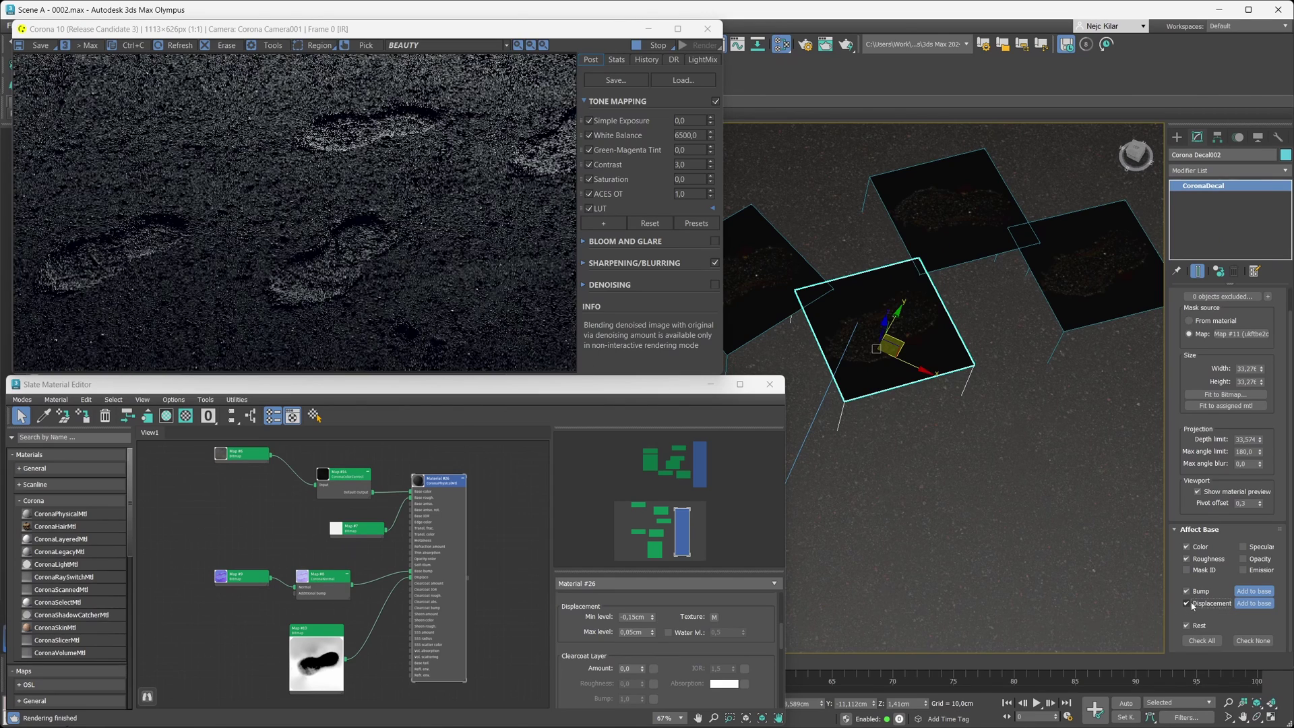
{"action": "left_click", "coordinate": [1257, 605]}
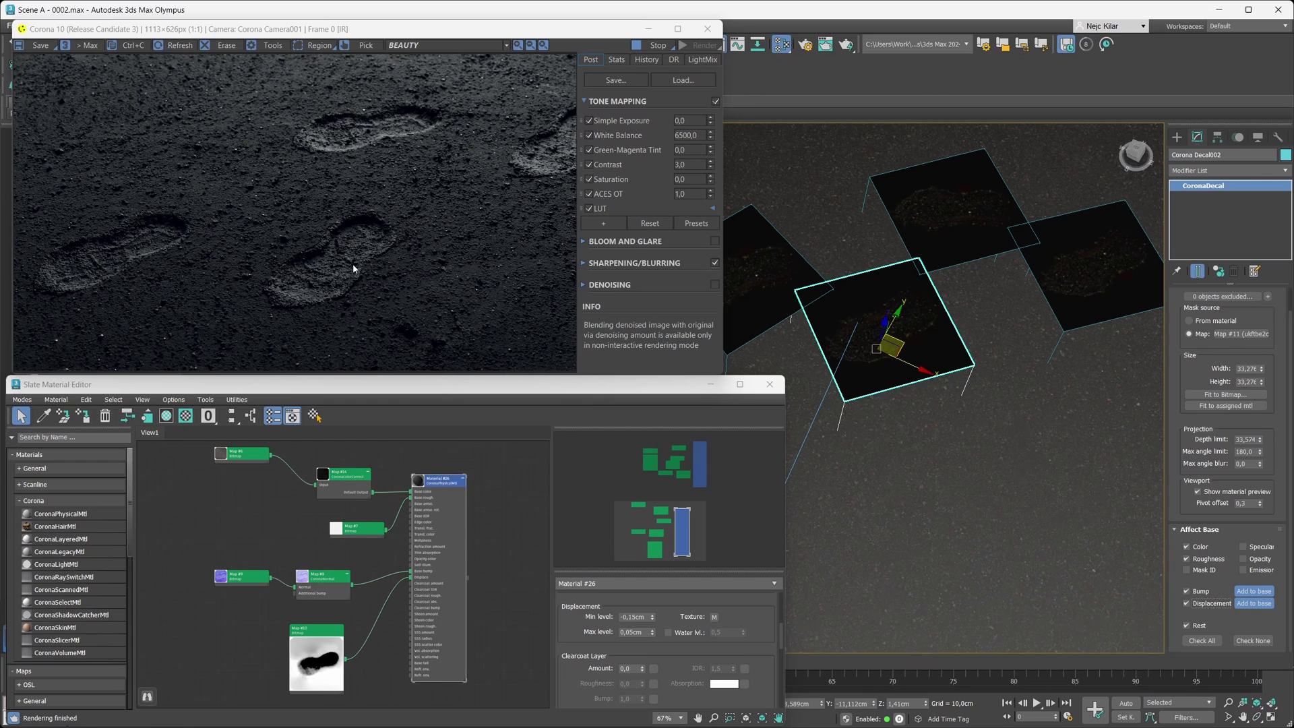
{"action": "left_click", "coordinate": [1252, 603]}
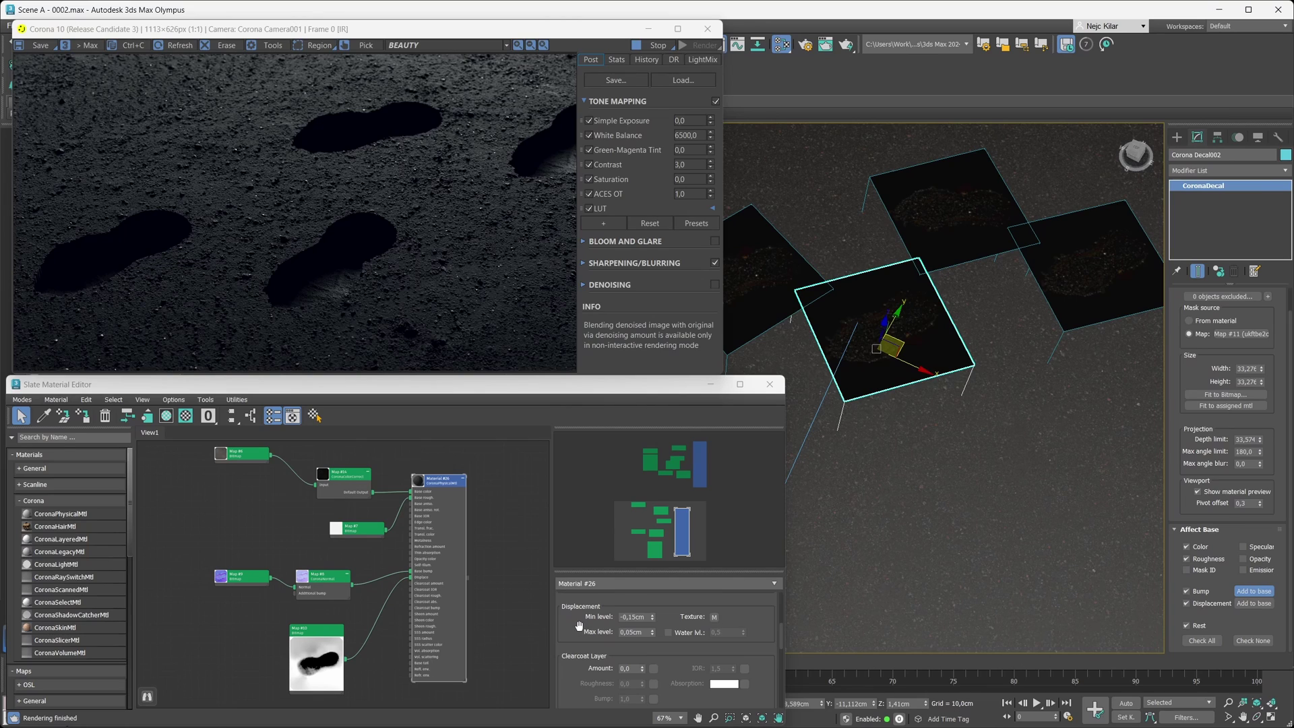
Set Material #26's displacement Min level to 0,97cm and Max level to 1,17cm
{"action": "left_click", "coordinate": [633, 616]}
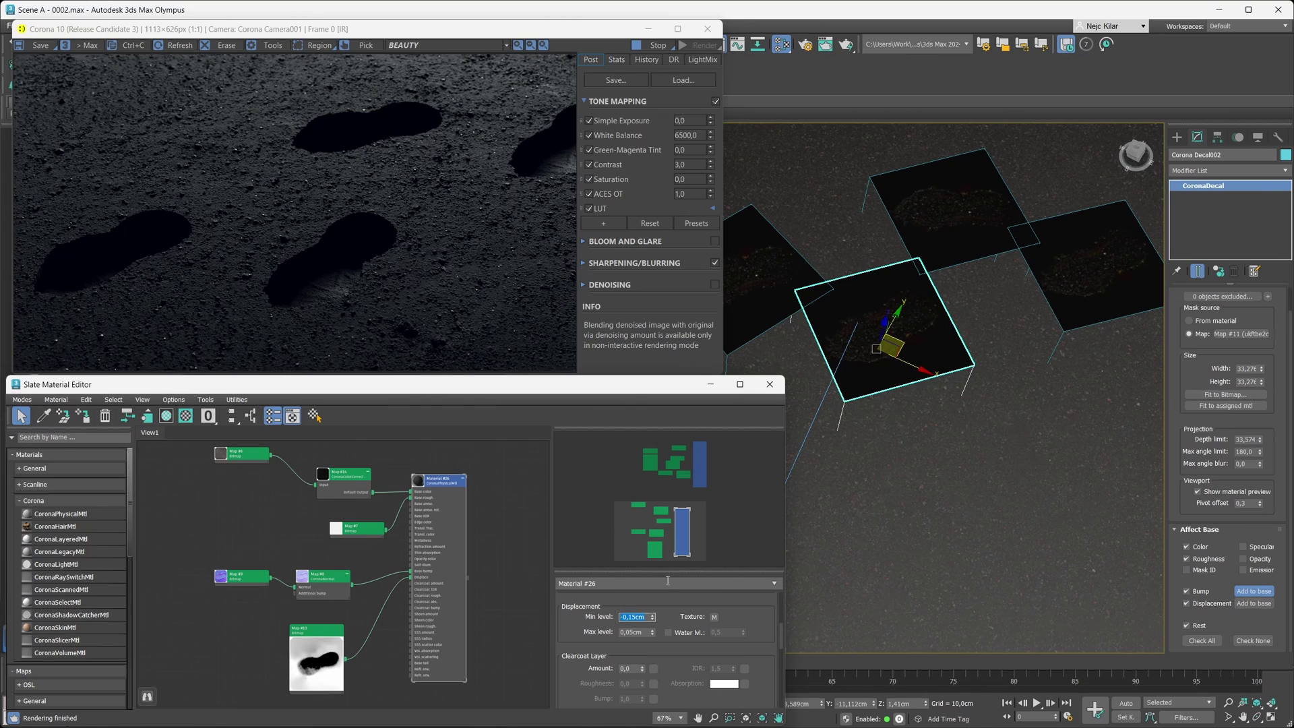
{"action": "type", "text": "0,97"}
{"action": "key", "text": "Return"}
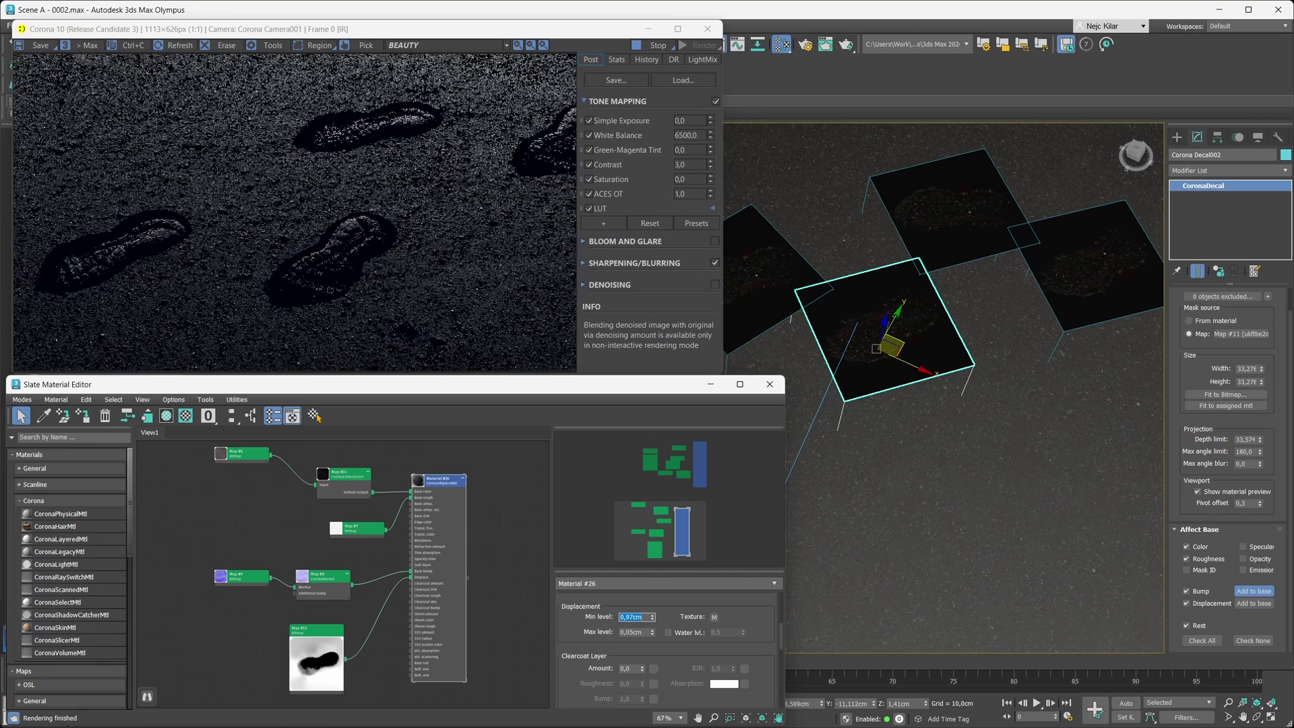
{"action": "left_click", "coordinate": [641, 632]}
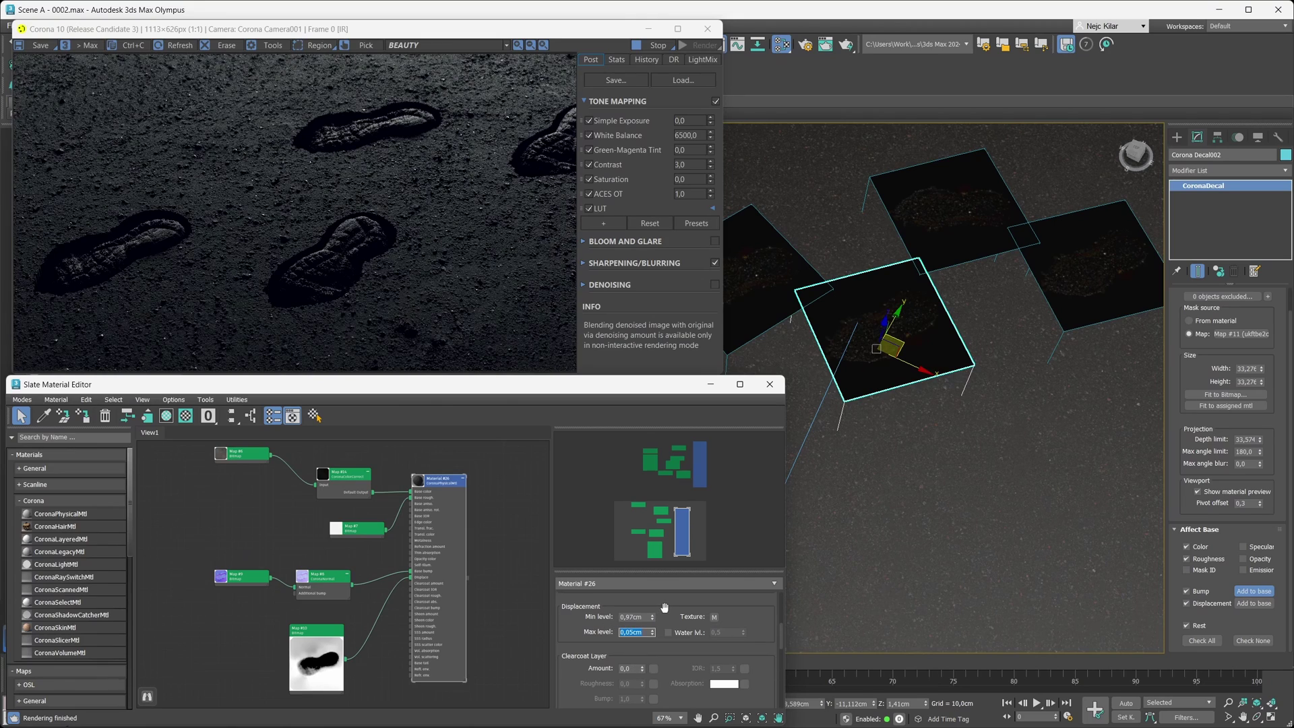
{"action": "type", "text": "1,17"}
{"action": "key", "text": "Return"}
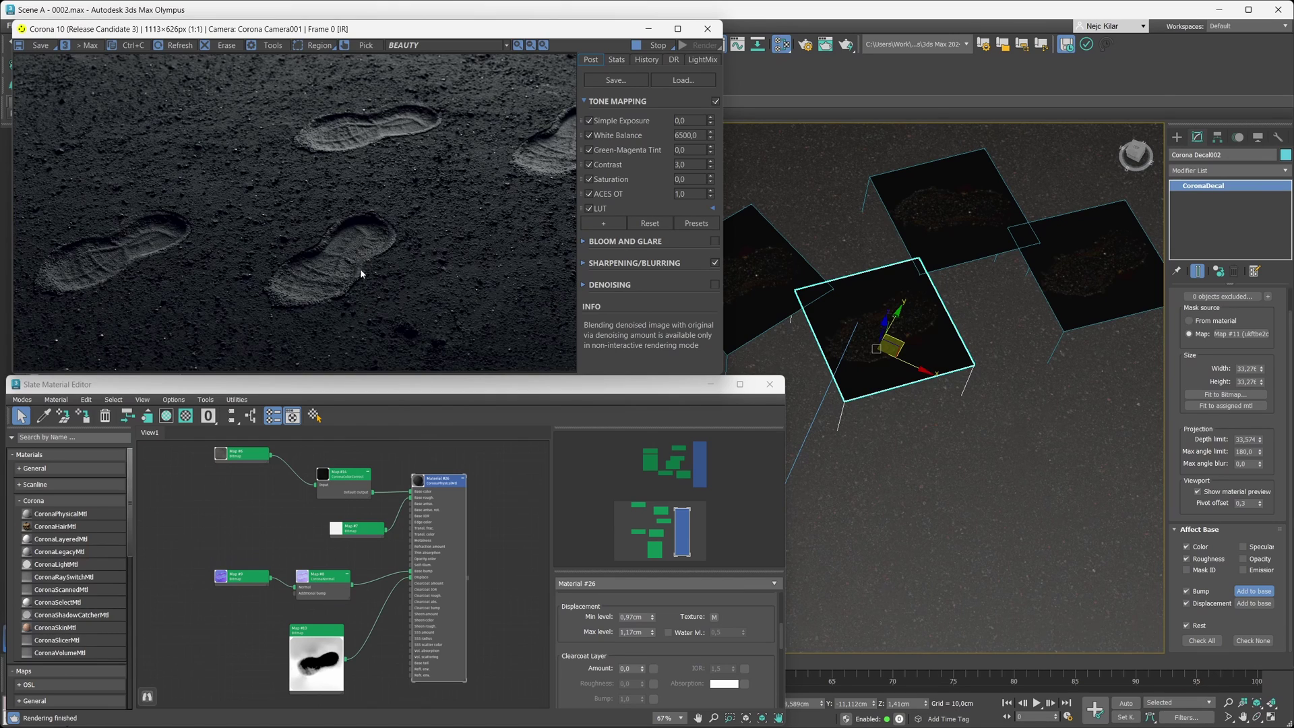
Enable Opacity under Affect Base and check Material #26's Opacity level, keeping it at 1,0
{"action": "left_click_drag", "start_coordinate": [1173, 326], "coordinate": [1188, 362]}
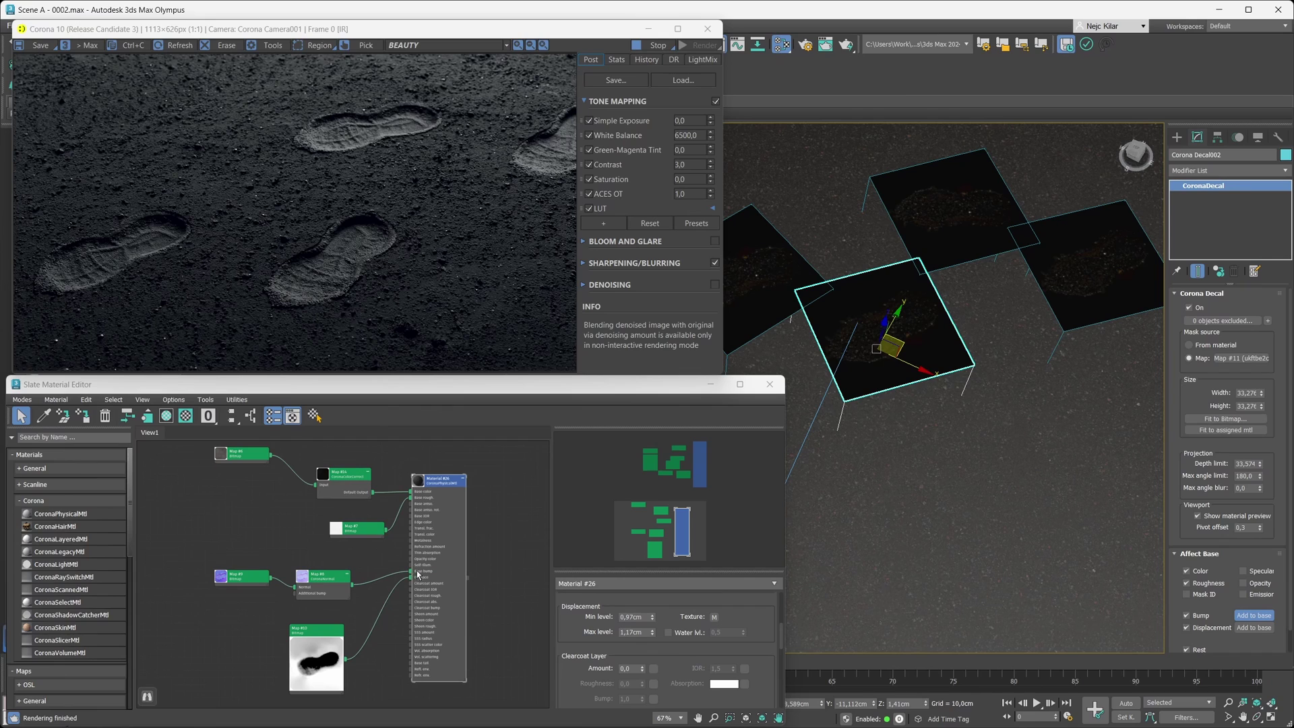
{"action": "left_click", "coordinate": [1243, 583]}
{"action": "left_click_drag", "start_coordinate": [687, 671], "coordinate": [695, 706]}
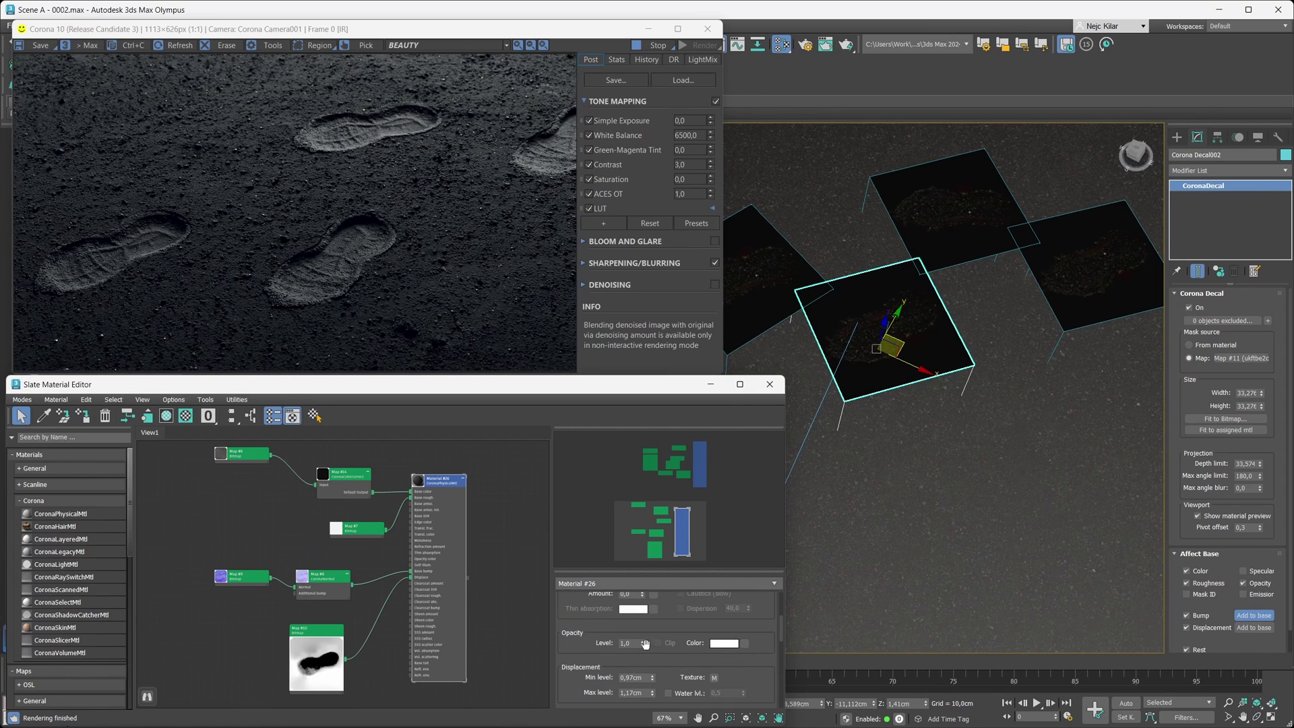
{"action": "mouse_move", "coordinate": [645, 644]}
{"action": "left_mouse_down"}
{"action": "mouse_move", "coordinate": [644, 679]}
{"action": "mouse_move", "coordinate": [639, 643]}
{"action": "left_mouse_up"}
Set the decal's Mask source to From material and add Map #11 to Slate as an instance
{"action": "left_click", "coordinate": [1189, 344]}
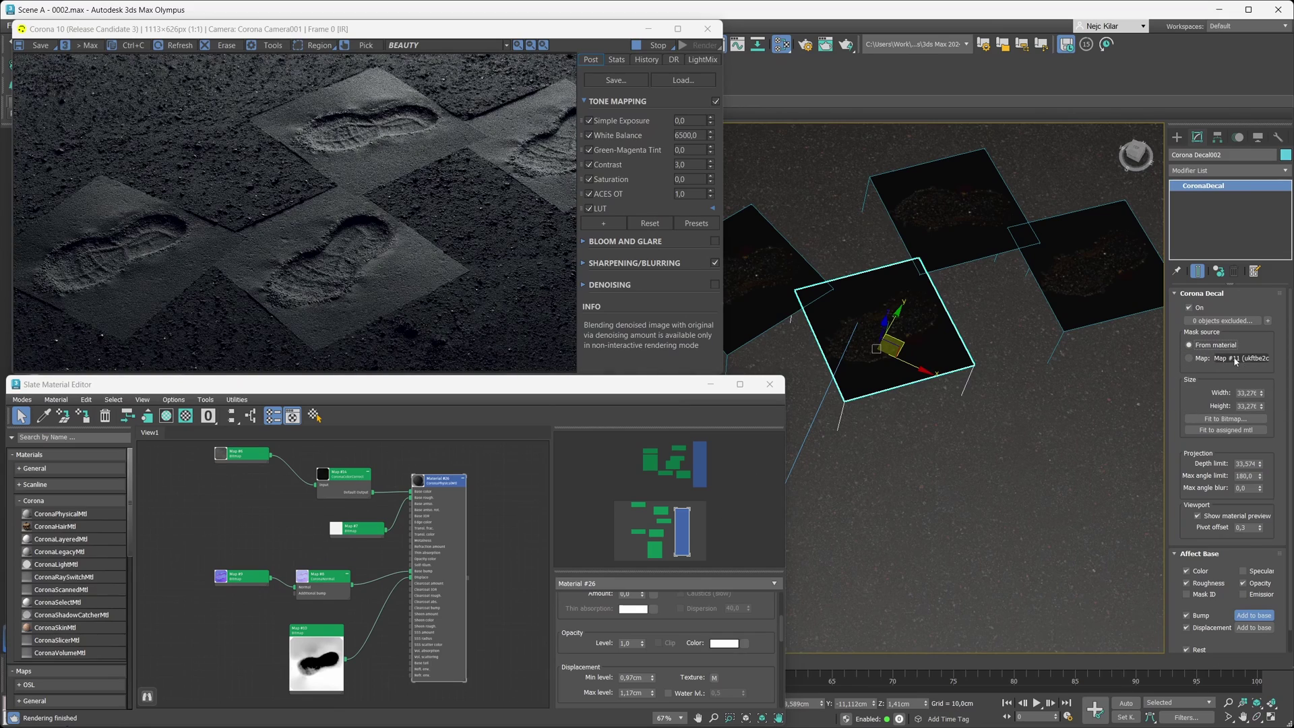
{"action": "left_click_drag", "start_coordinate": [1240, 358], "coordinate": [233, 530]}
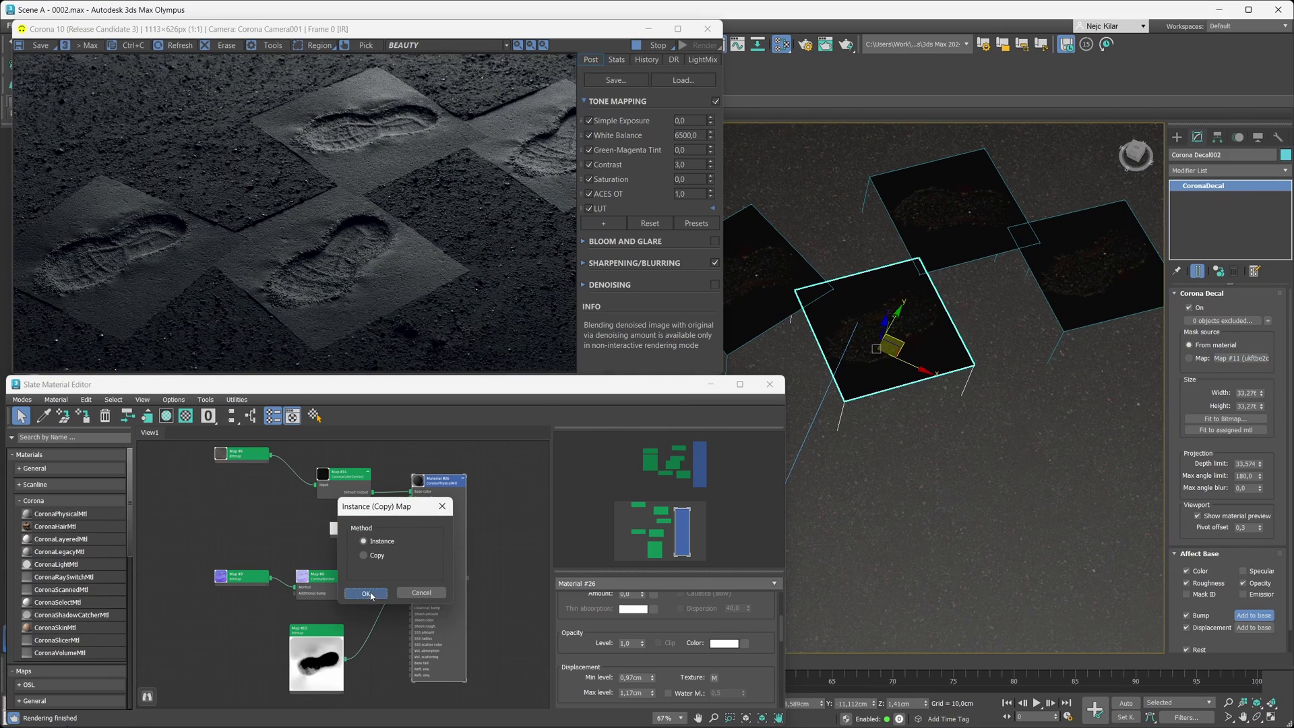
{"action": "left_click", "coordinate": [365, 593]}
Wire Map #11 into Material #26's Opacity color and display the material's parameters
{"action": "scroll", "coordinate": [353, 559], "scroll_direction": "up", "scroll_amount": 1}
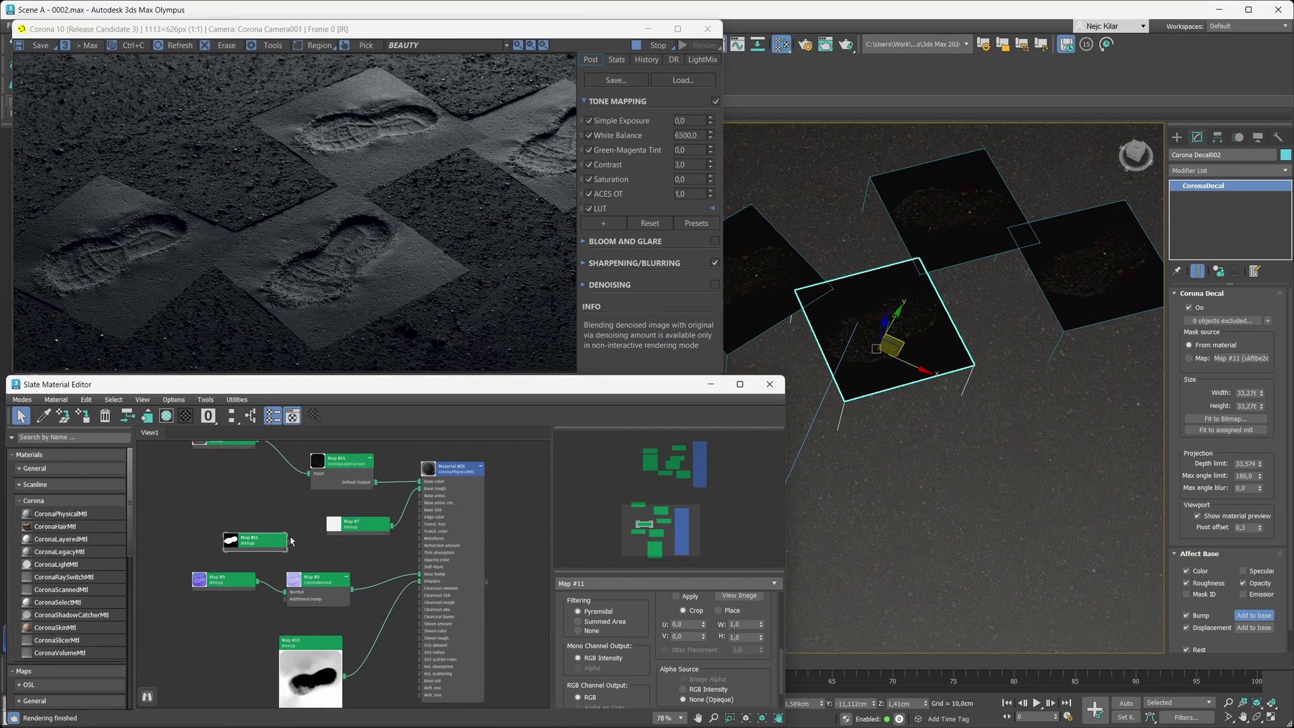
{"action": "left_click_drag", "start_coordinate": [288, 541], "coordinate": [419, 560]}
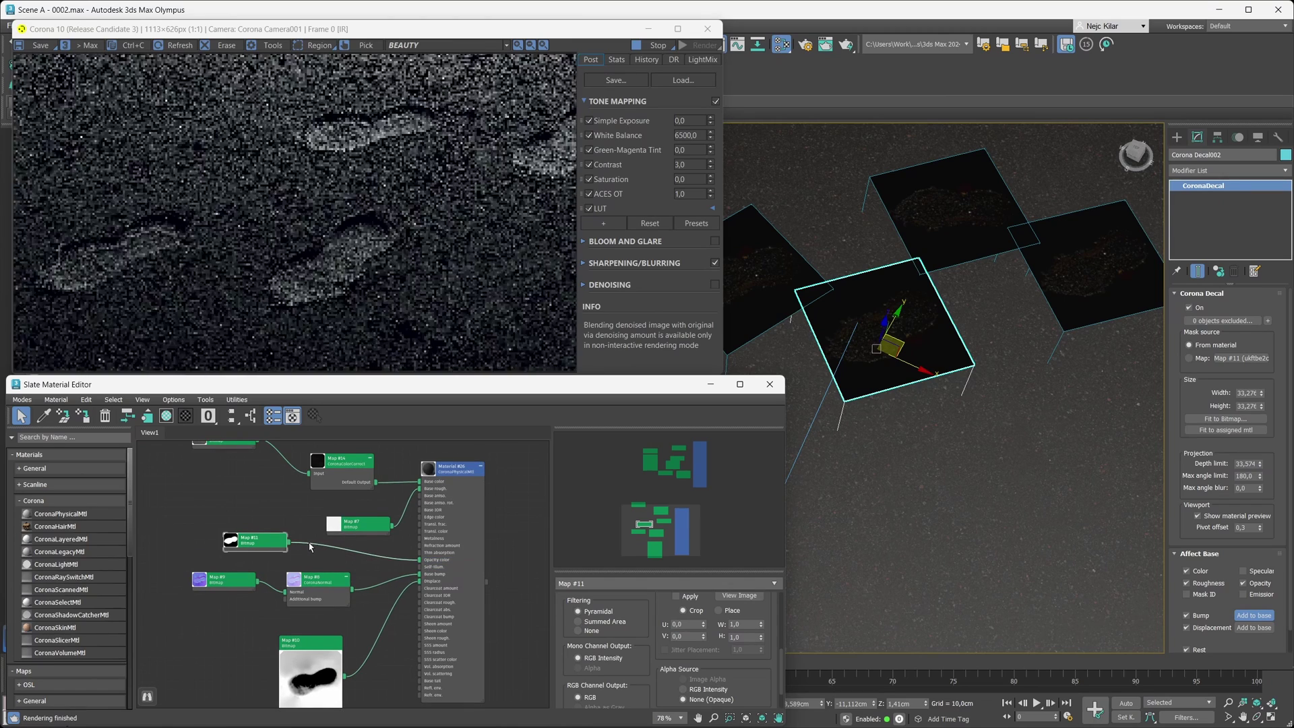
{"action": "scroll", "coordinate": [281, 529], "scroll_direction": "down", "scroll_amount": 1}
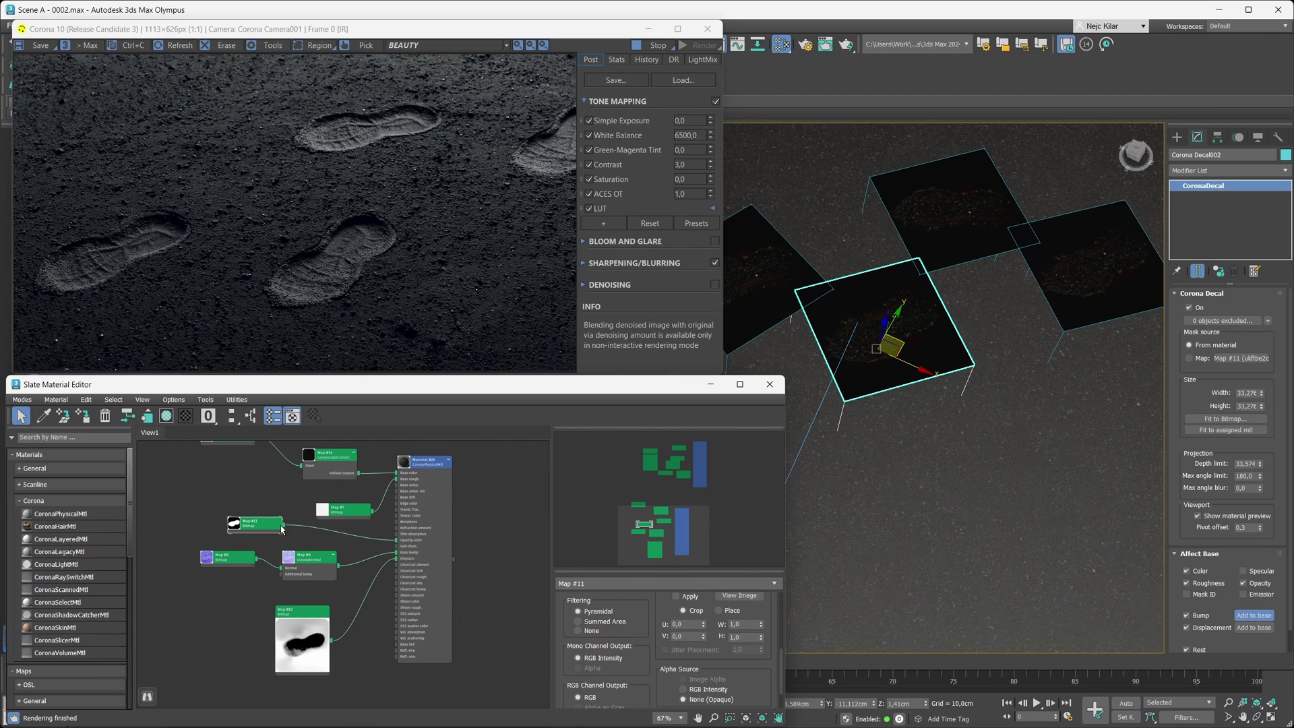
{"action": "double_click", "coordinate": [424, 471]}
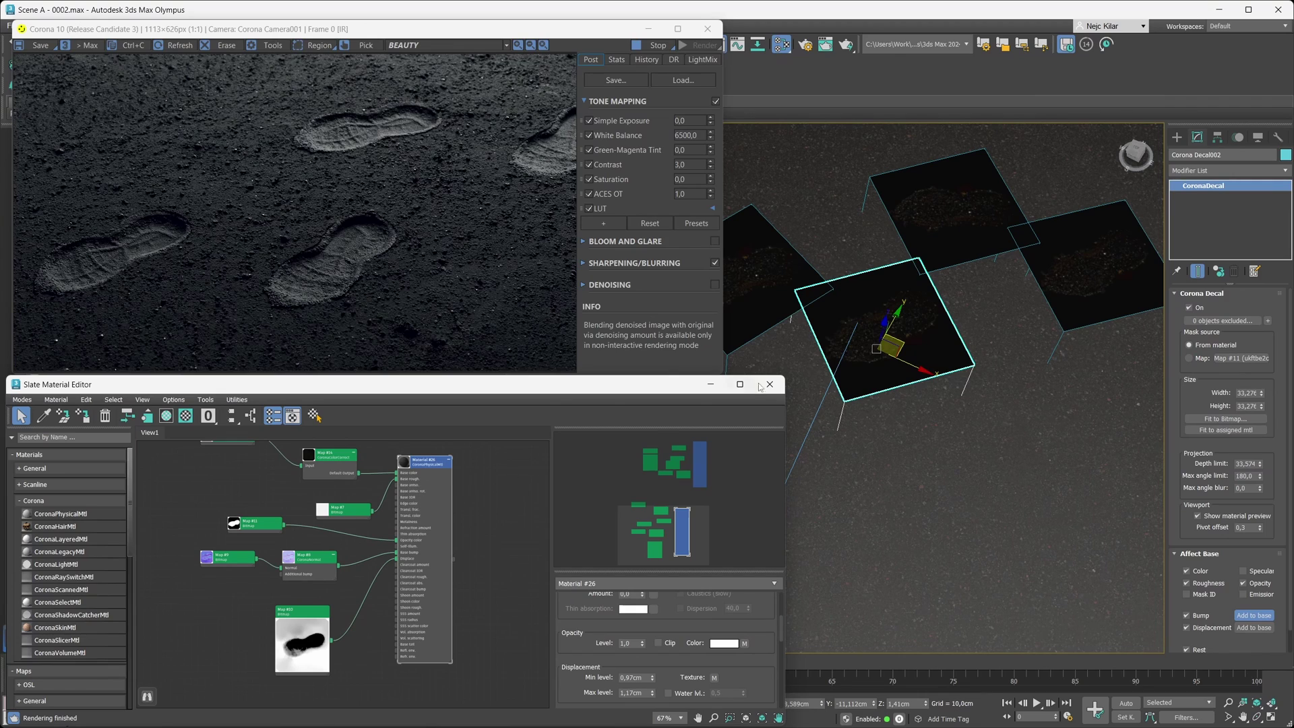